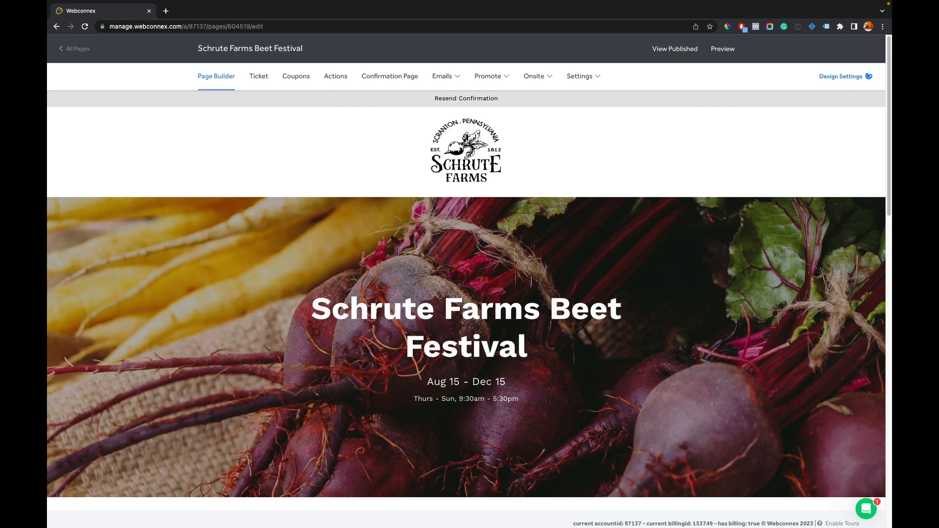
# Step: Launch the QR Code Generator from the Promote menu for the Beet Festival page
pyautogui.click(504, 76)
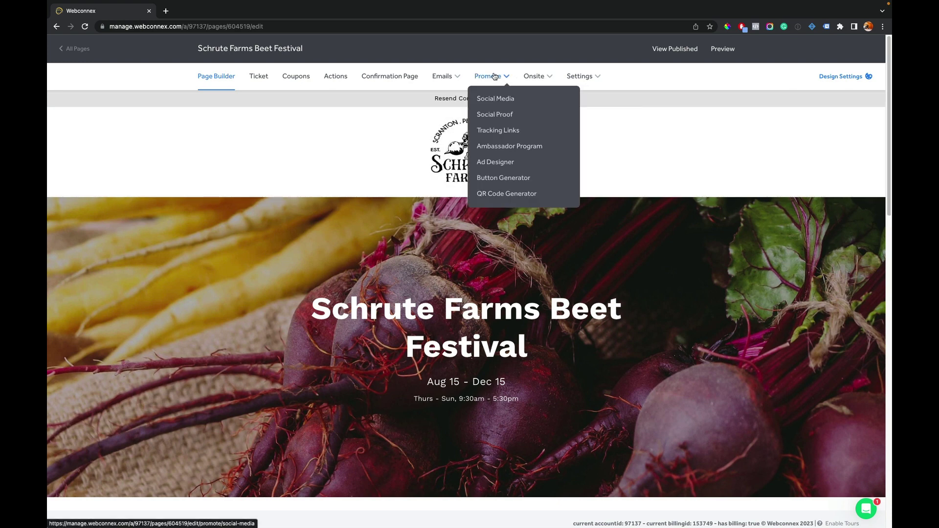
pyautogui.click(508, 194)
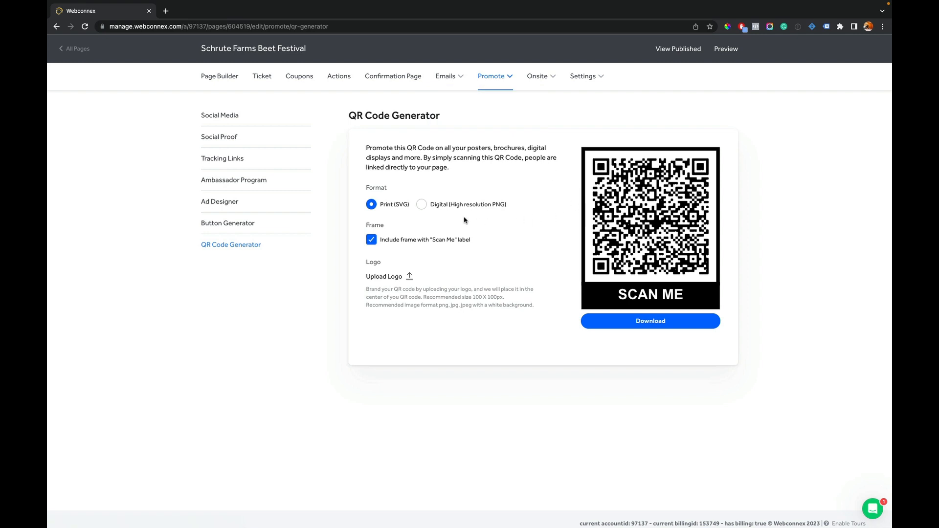
pyautogui.click(445, 206)
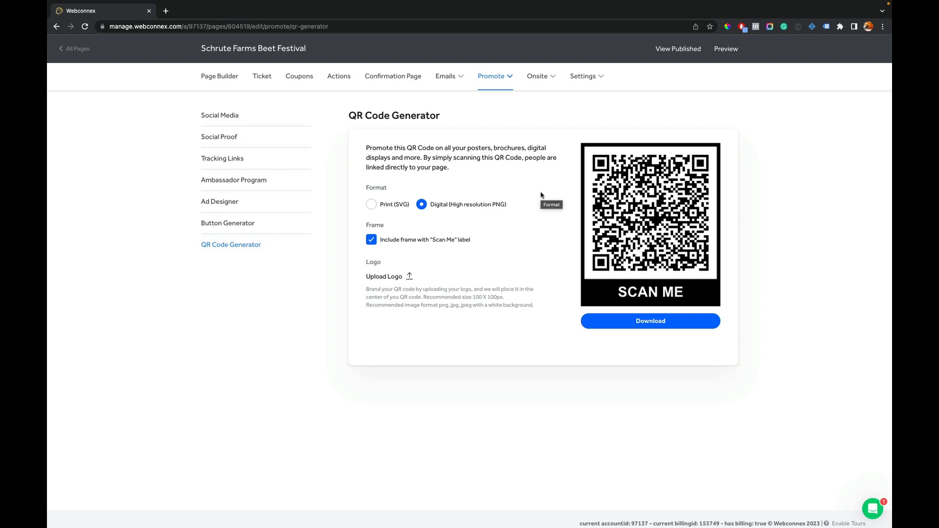
pyautogui.click(399, 207)
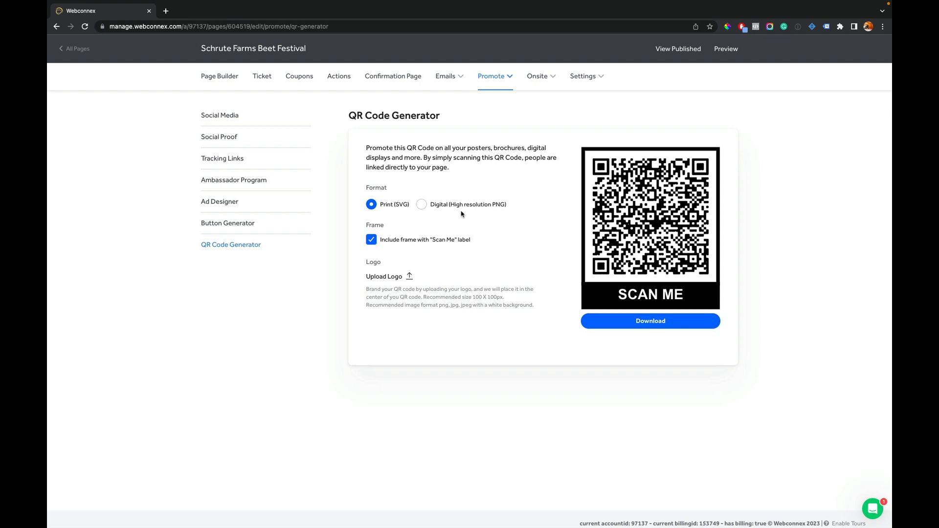
pyautogui.click(371, 239)
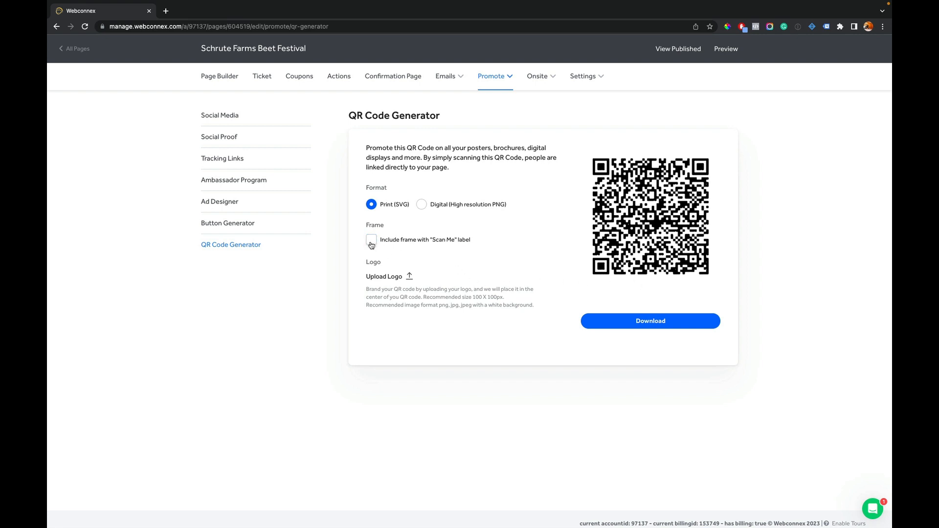
pyautogui.click(371, 244)
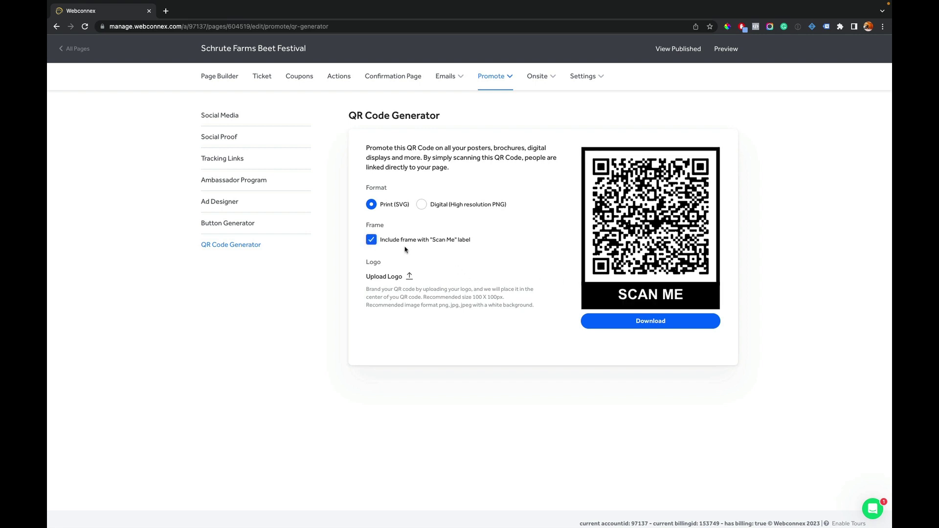
# Step: Upload schrute-farms-sponsor.jpg as the QR code's center logo
pyautogui.click(399, 277)
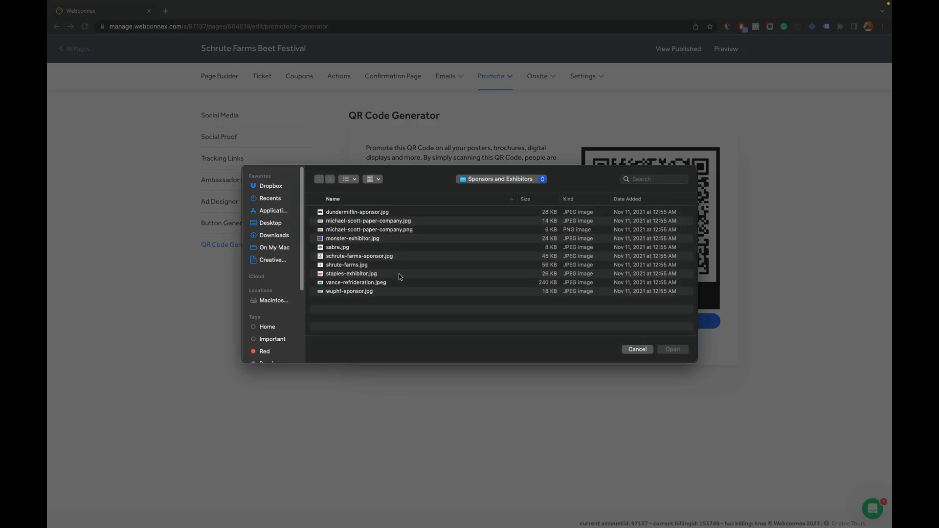
pyautogui.click(382, 255)
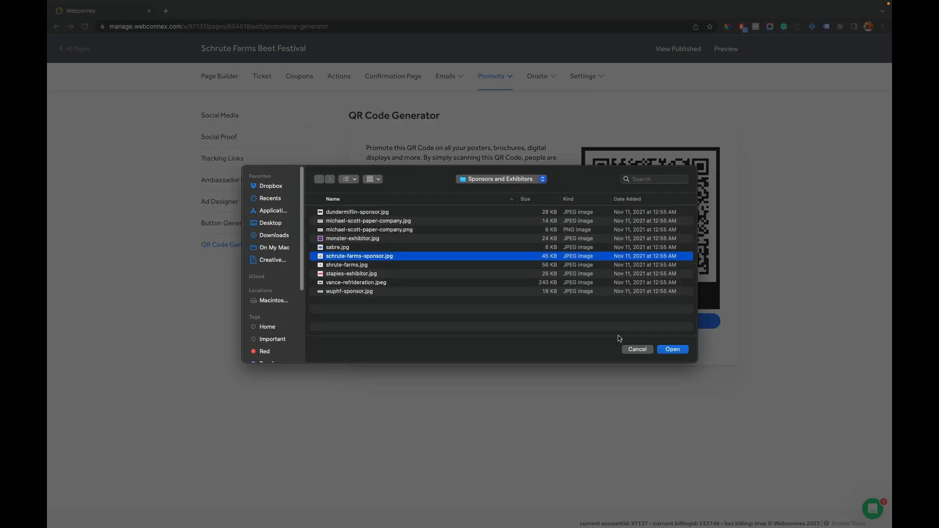
pyautogui.click(672, 350)
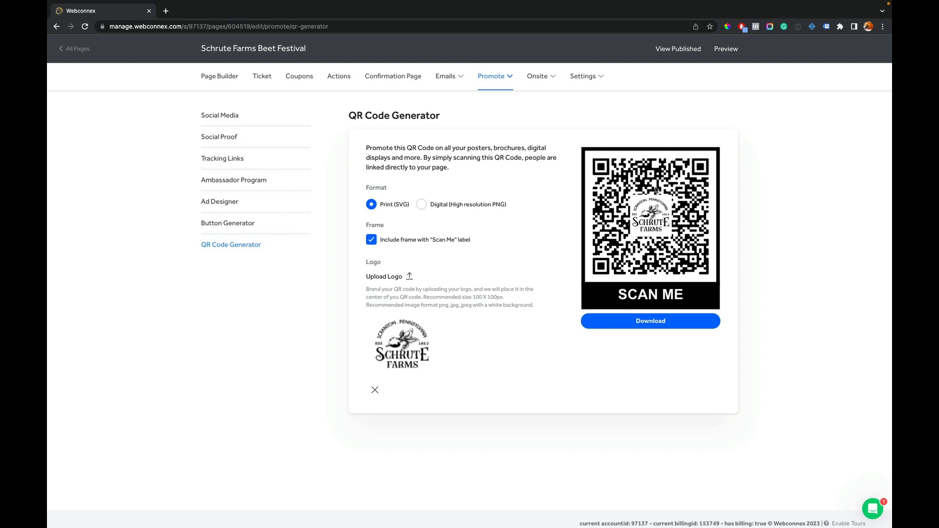
# Step: Remove the Schrute Farms logo and upload wuphf-sponsor.jpg in its place
pyautogui.click(375, 389)
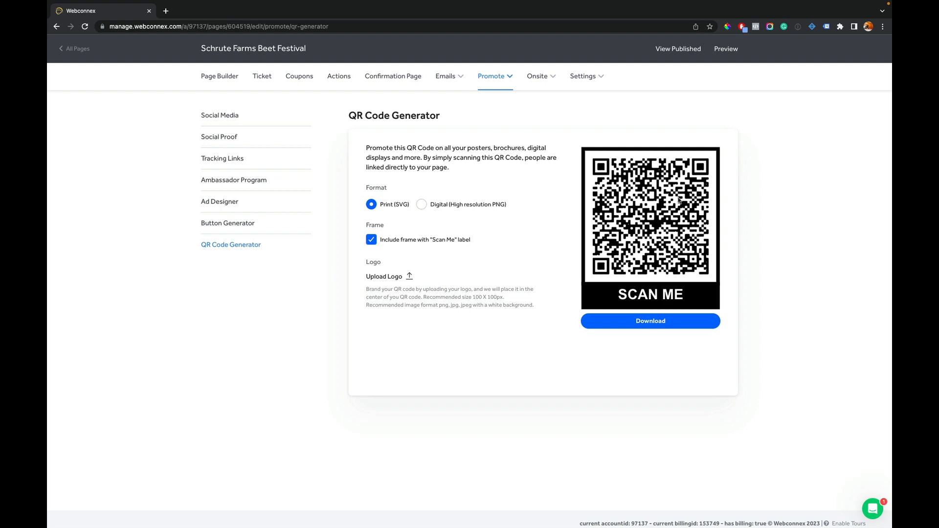
pyautogui.click(409, 278)
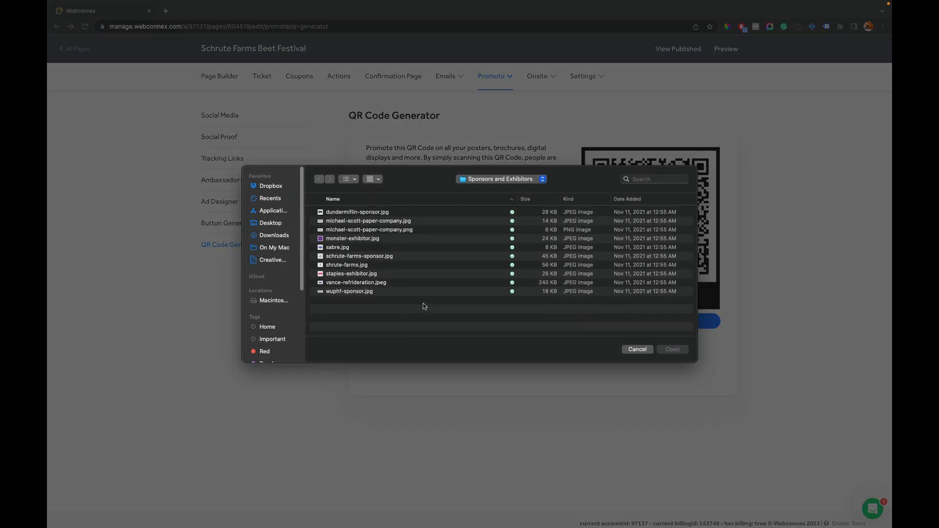
pyautogui.click(351, 291)
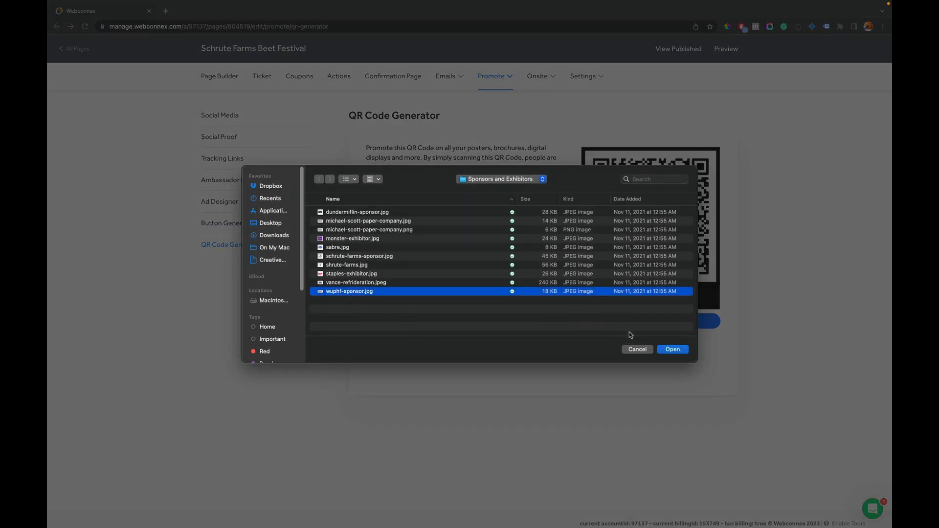
pyautogui.click(672, 350)
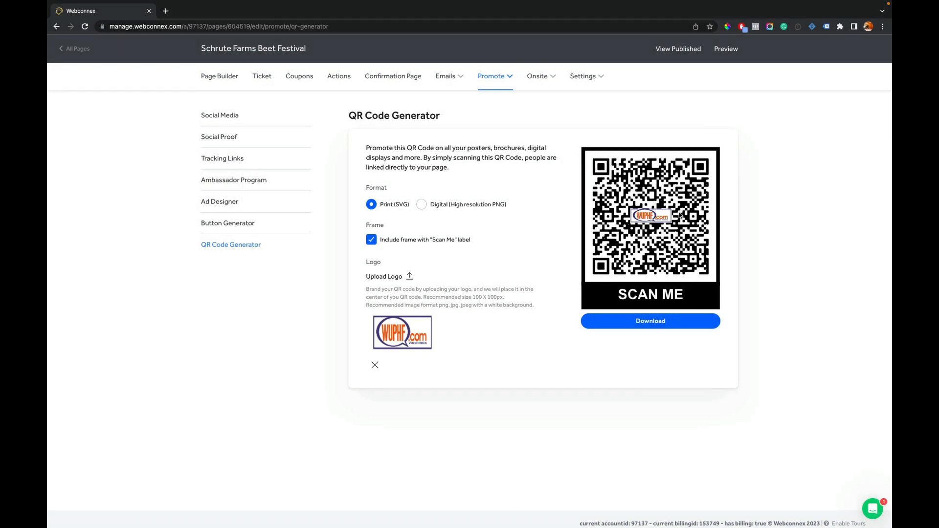
# Step: Switch the format to Digital (High resolution PNG) and download the QR code
pyautogui.click(488, 204)
pyautogui.click(650, 321)
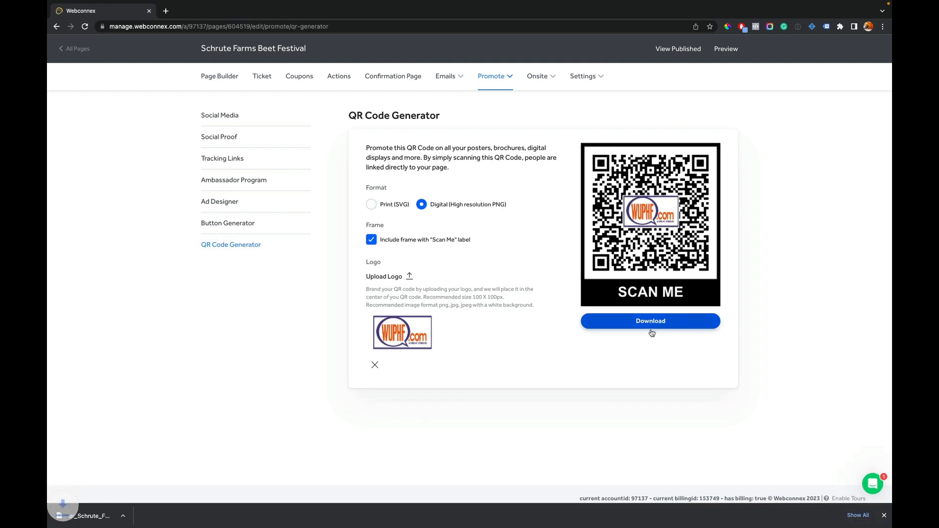